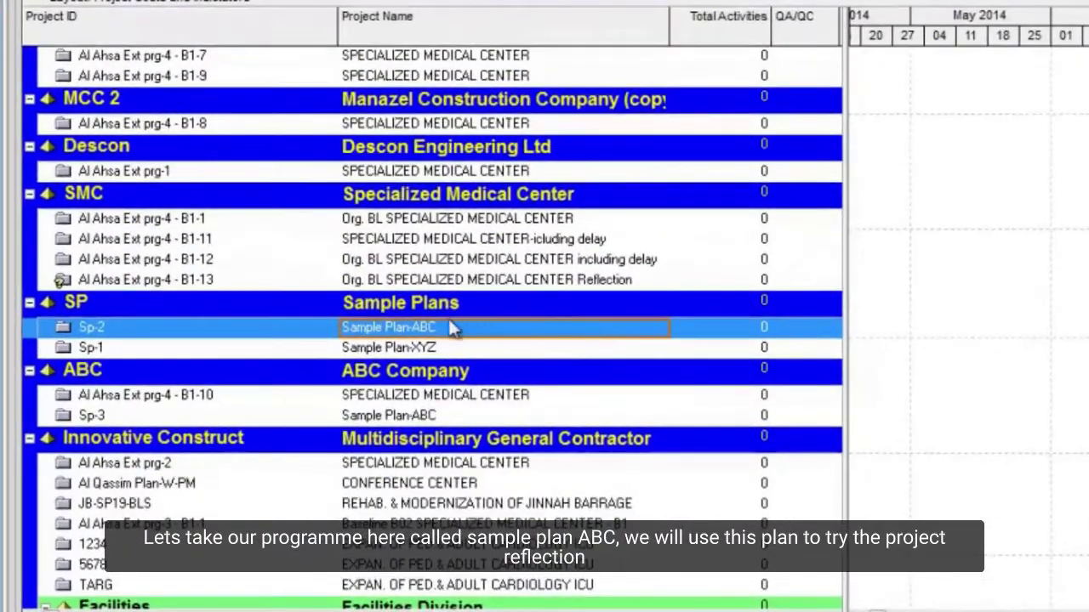
# - Open project Sp-2, Sample Plan-ABC, from the Projects list to show its activities
pyautogui.scroll(-2, 453, 330)
pyautogui.scroll(-2, 405, 271)
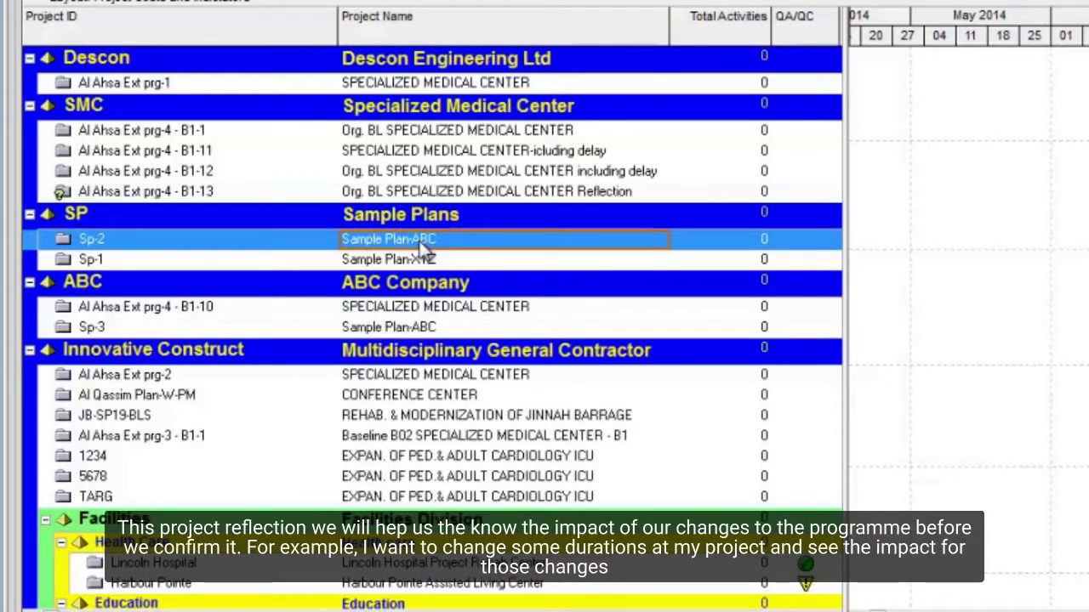
pyautogui.rightClick(425, 241)
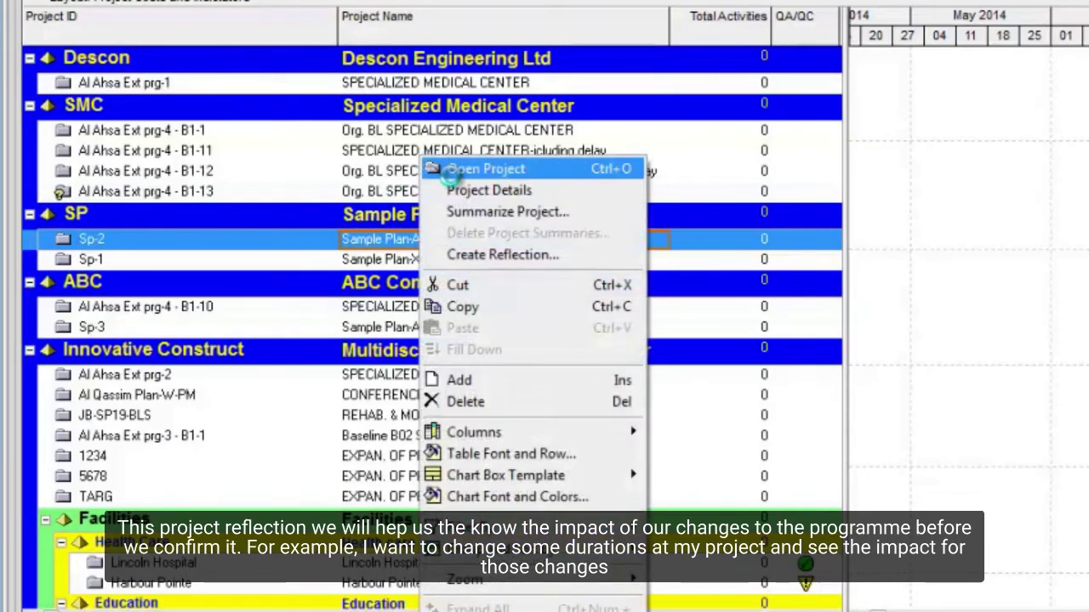
pyautogui.click(444, 168)
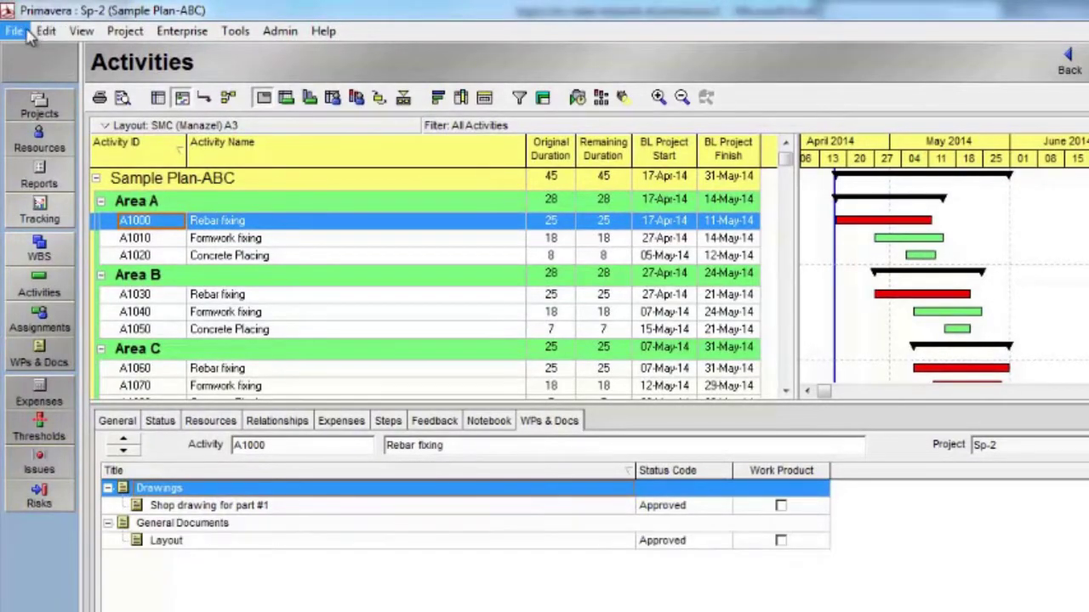
# - Close all open projects, confirming that Sample Plan-ABC should close
pyautogui.click(14, 31)
pyautogui.click(49, 91)
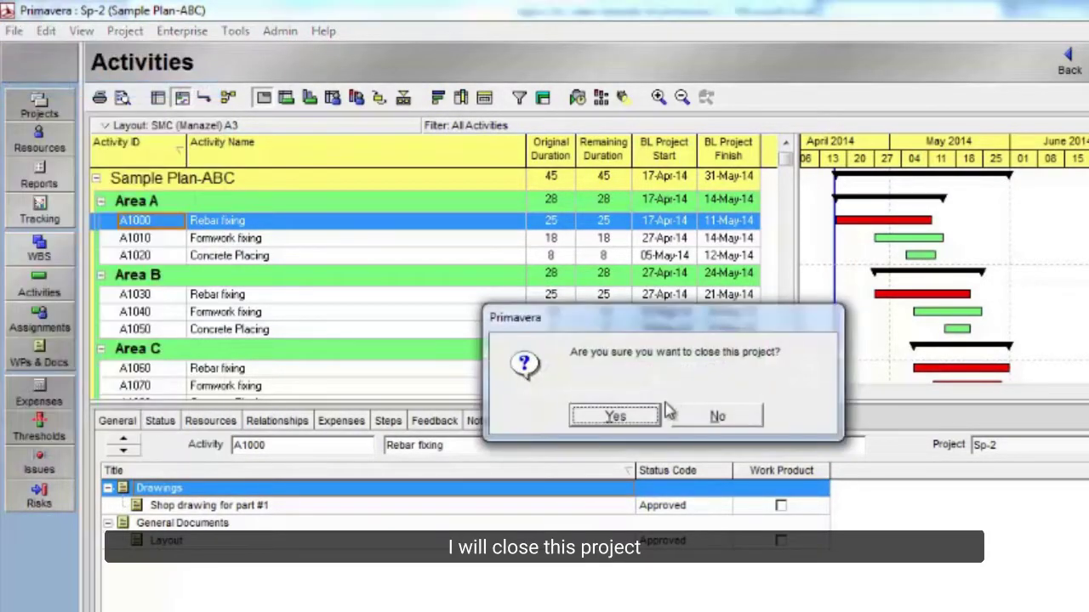
pyautogui.click(642, 413)
# - Create reflection Sp-4 'Sample Plan-ABC Reflection' from Sp-2 under Sample Plans
pyautogui.click(639, 284)
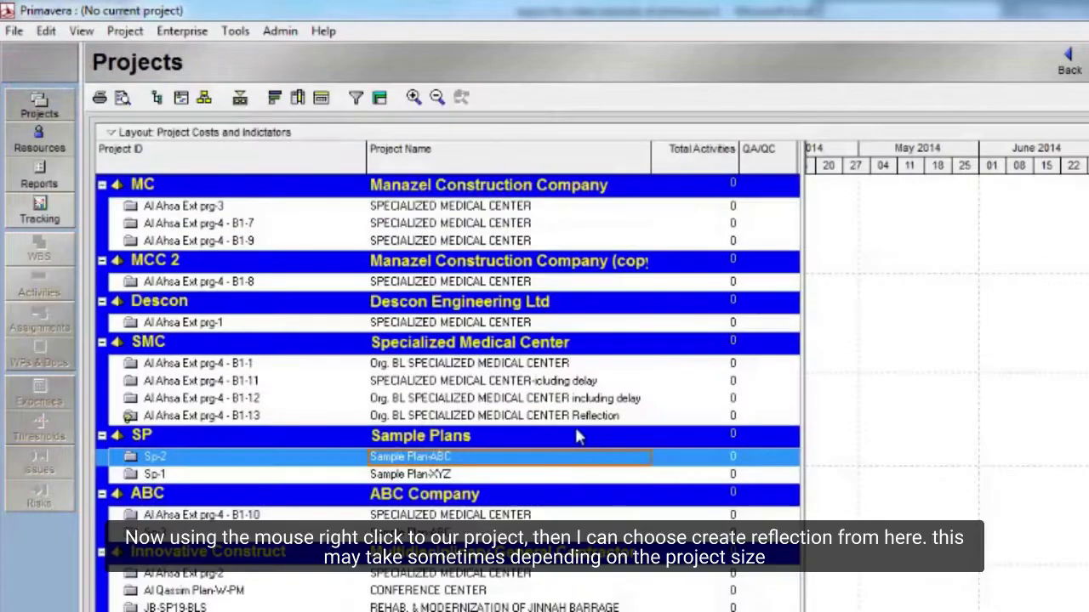
pyautogui.rightClick(475, 464)
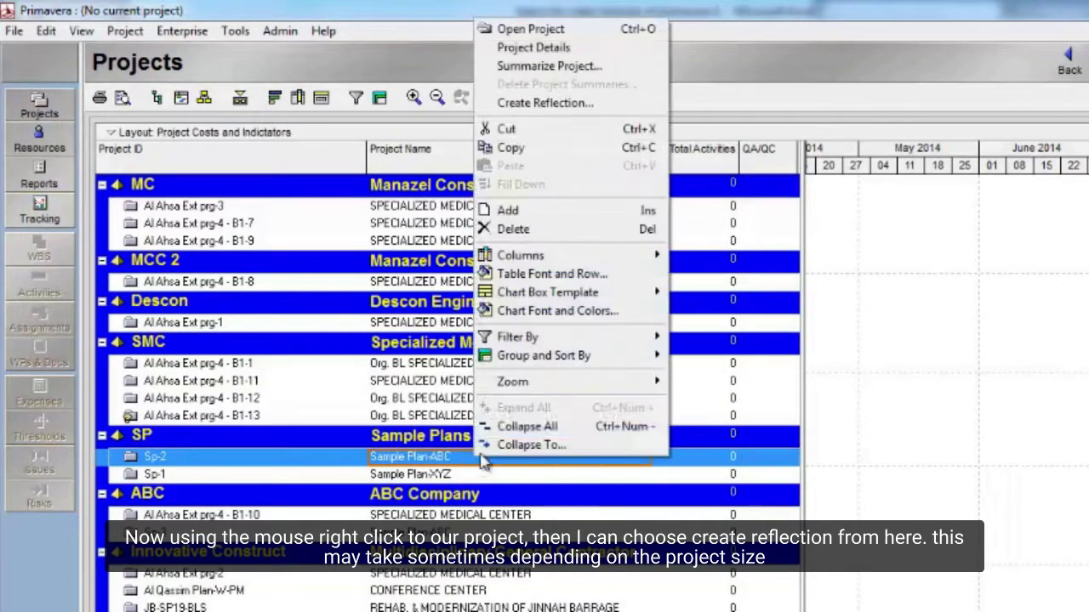
pyautogui.click(579, 103)
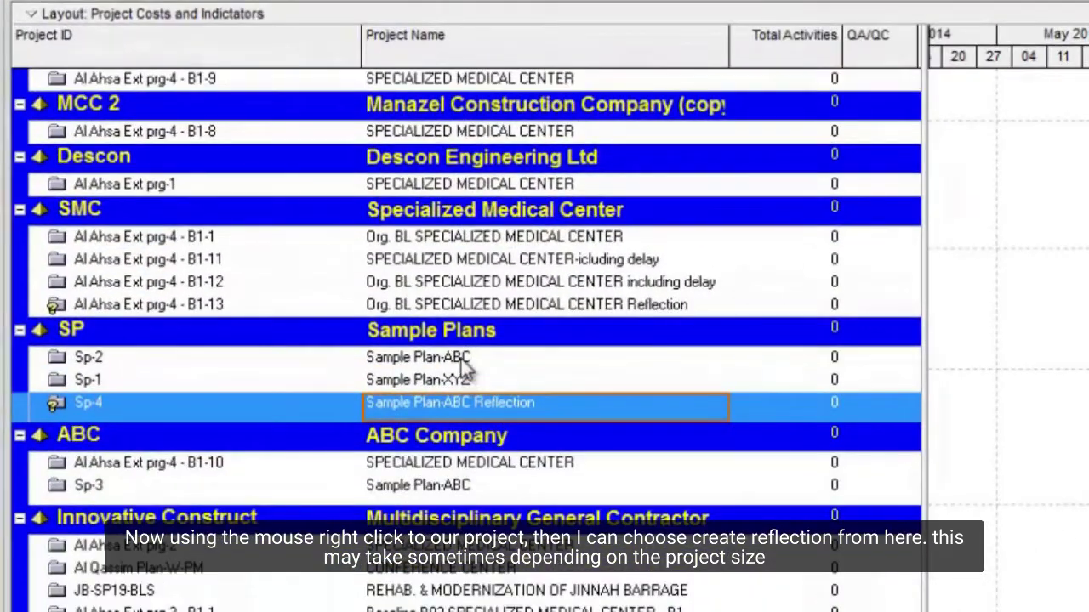
pyautogui.click(460, 361)
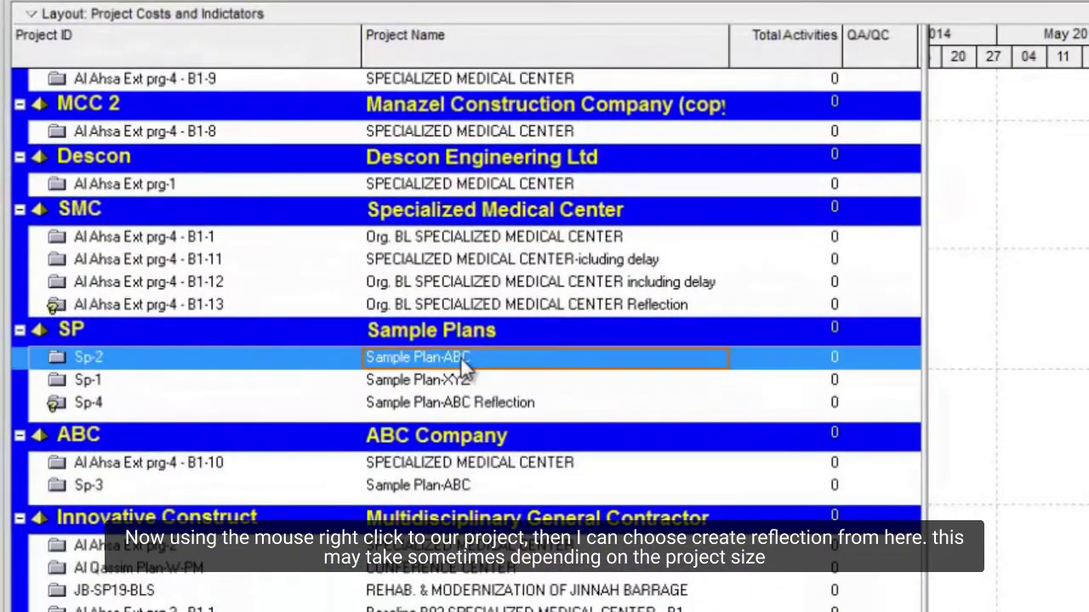
pyautogui.click(473, 409)
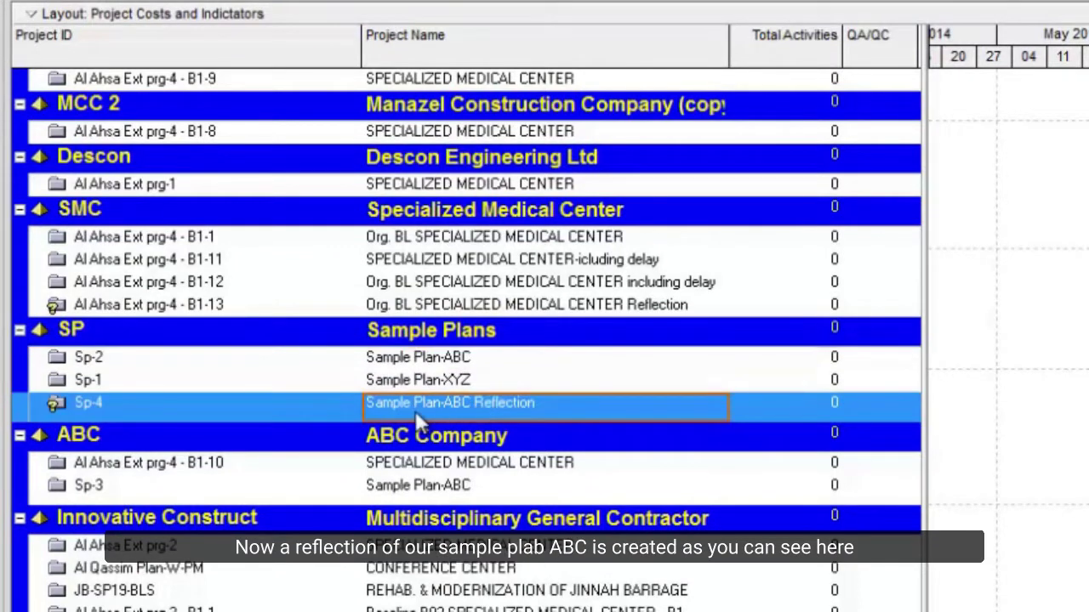
# - Open the Sp-4 reflection project and select A1000's Original Duration cell
pyautogui.rightClick(479, 409)
pyautogui.click(564, 181)
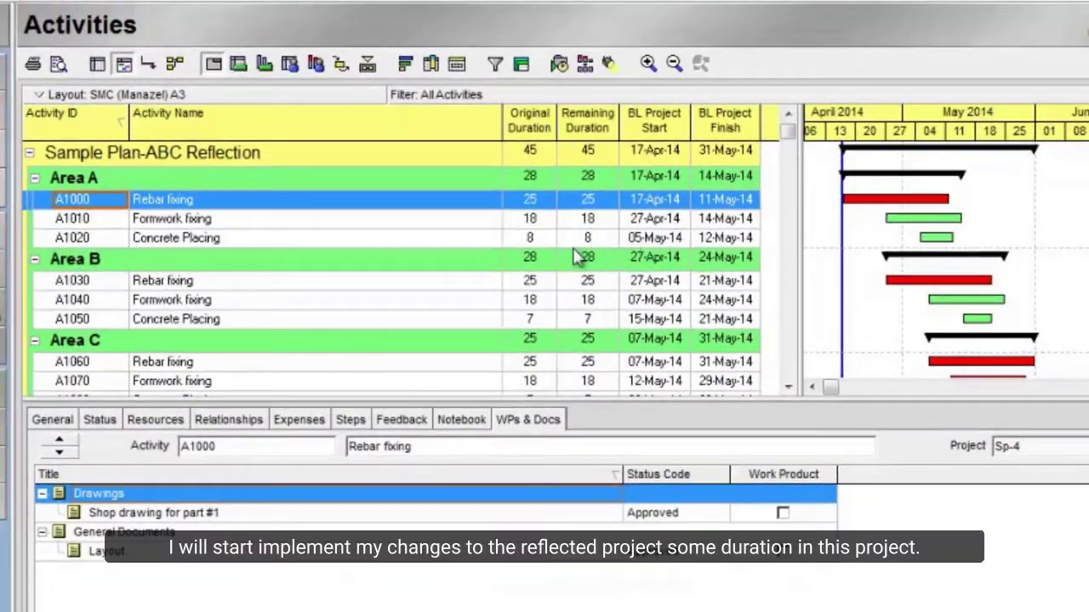
pyautogui.click(542, 207)
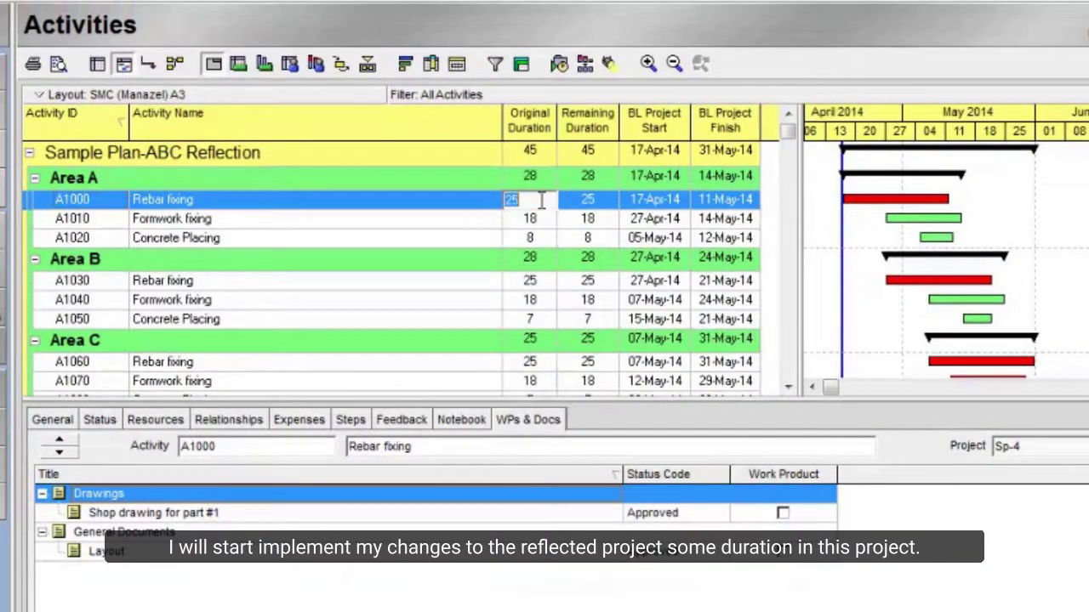
pyautogui.click(583, 223)
pyautogui.click(671, 205)
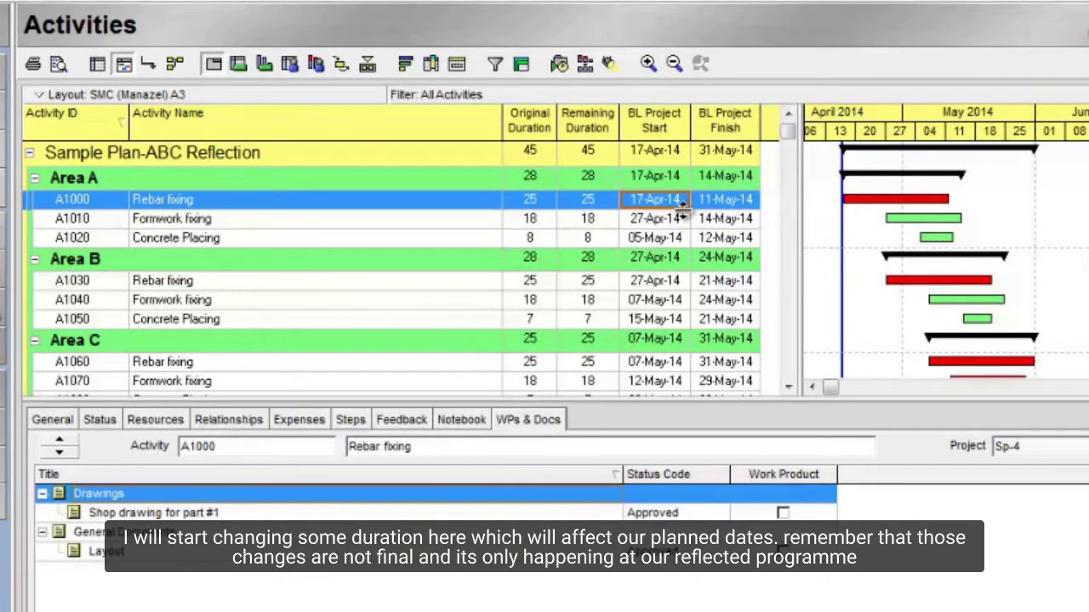
# - Set Original Duration to 35 days for A1000 Rebar fixing and 25 for A1010
pyautogui.doubleClick(529, 204)
pyautogui.write('35')
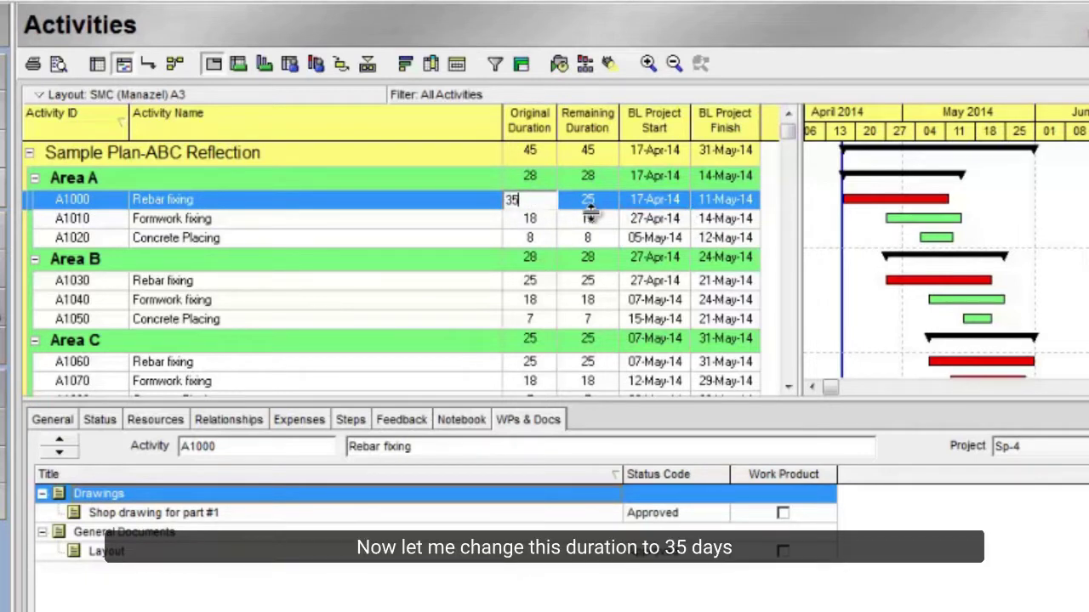
pyautogui.press('Return')
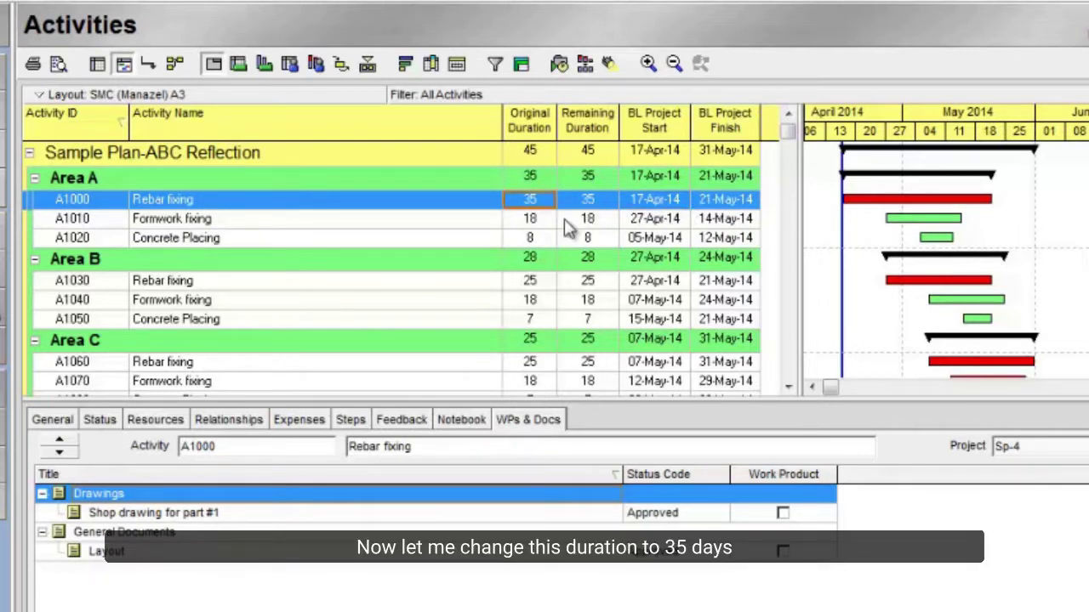
pyautogui.doubleClick(536, 221)
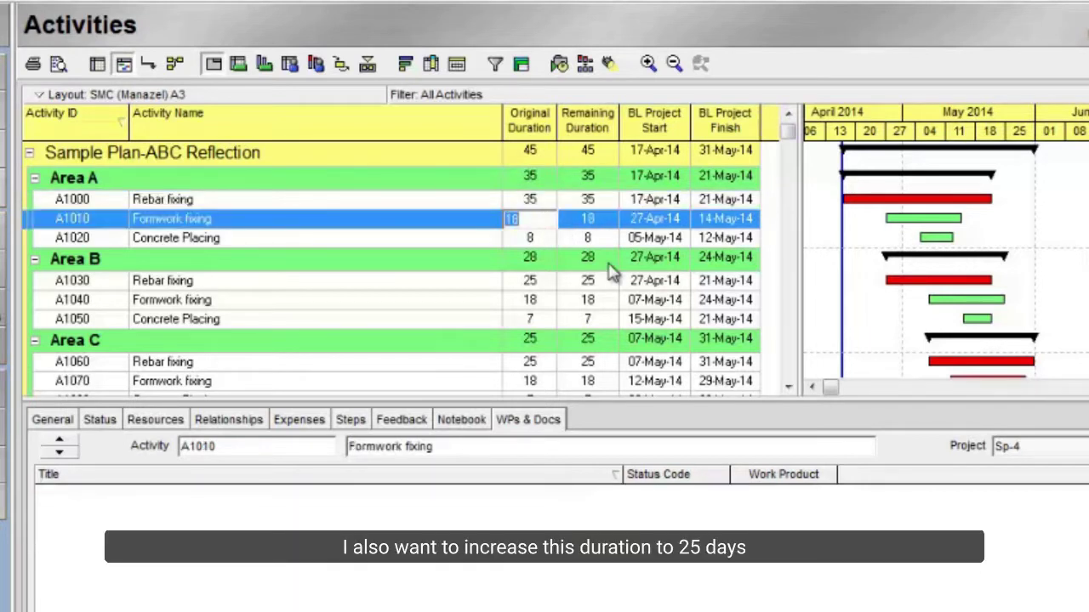
pyautogui.write('25')
pyautogui.press('Return')
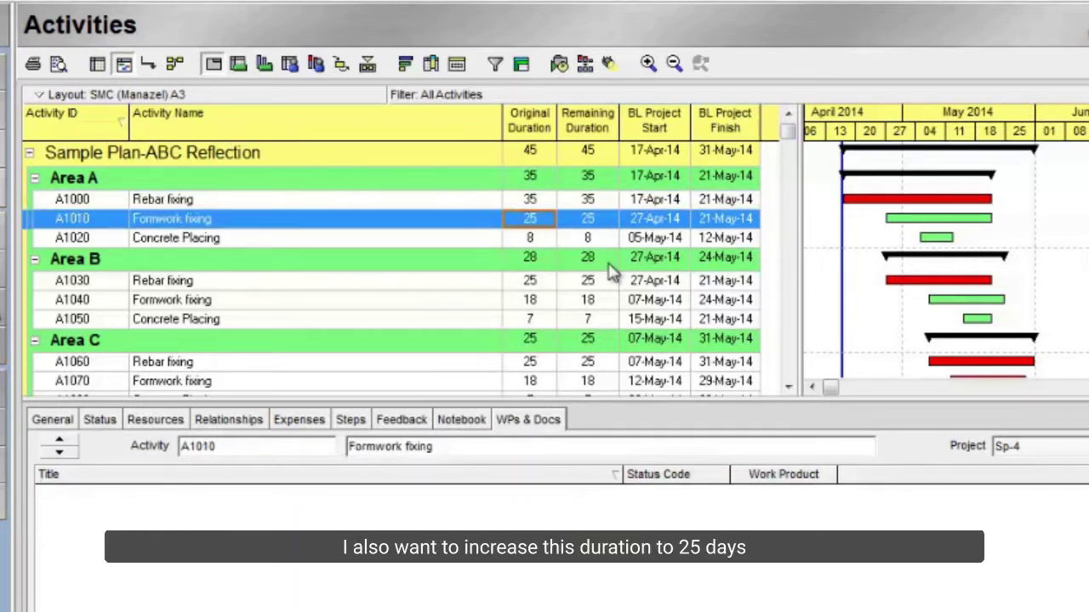
# - Replace A1040's predecessor A1030 with A1010 Formwork fixing as a finish-to-start link
pyautogui.click(270, 284)
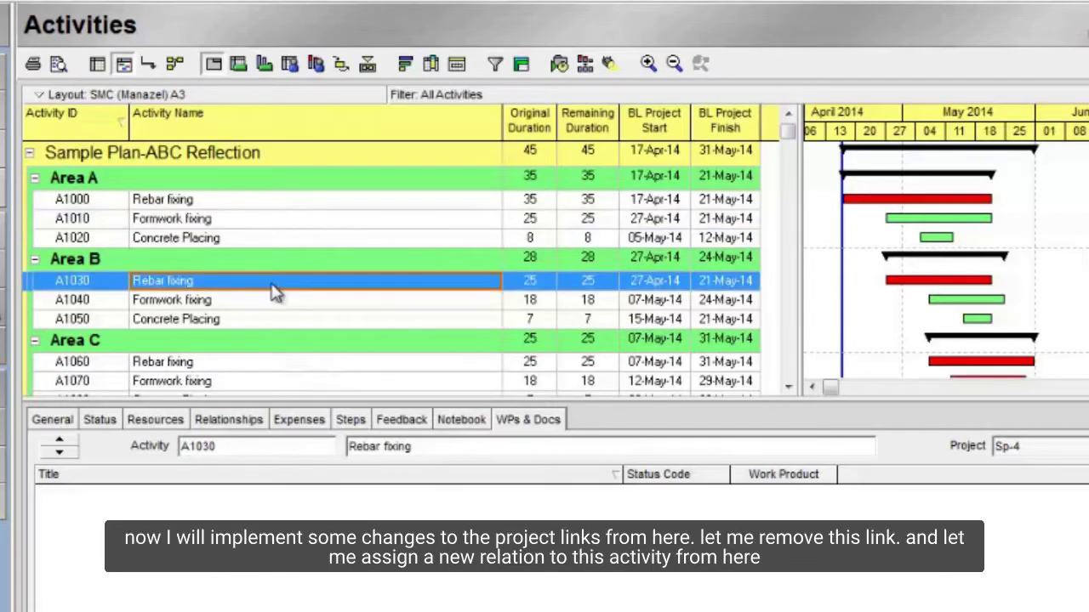
pyautogui.click(266, 301)
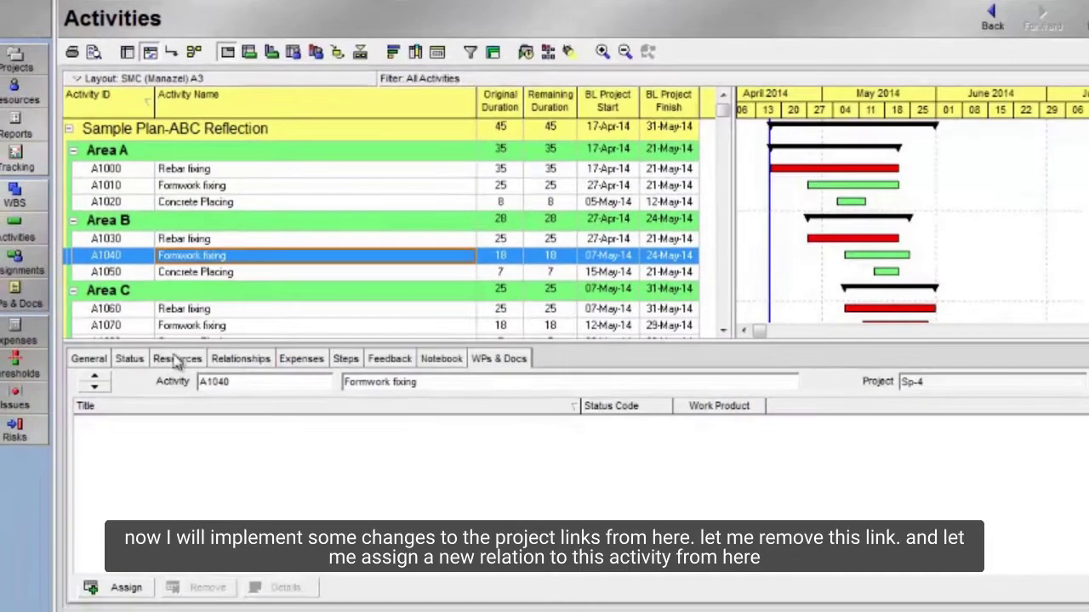
pyautogui.click(241, 359)
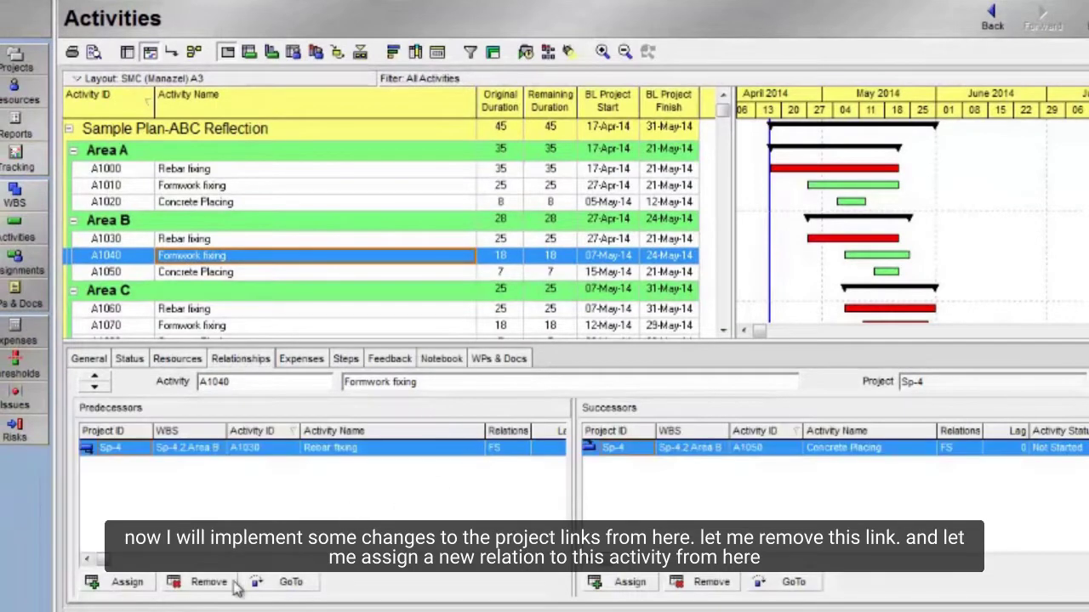
pyautogui.click(198, 582)
pyautogui.click(544, 355)
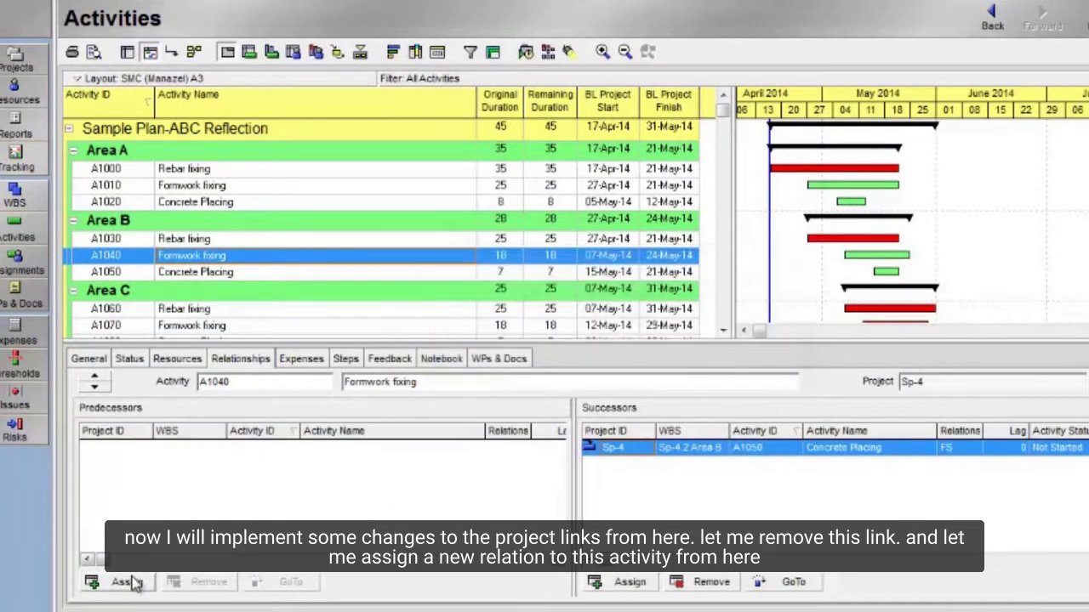
pyautogui.click(132, 582)
pyautogui.doubleClick(830, 436)
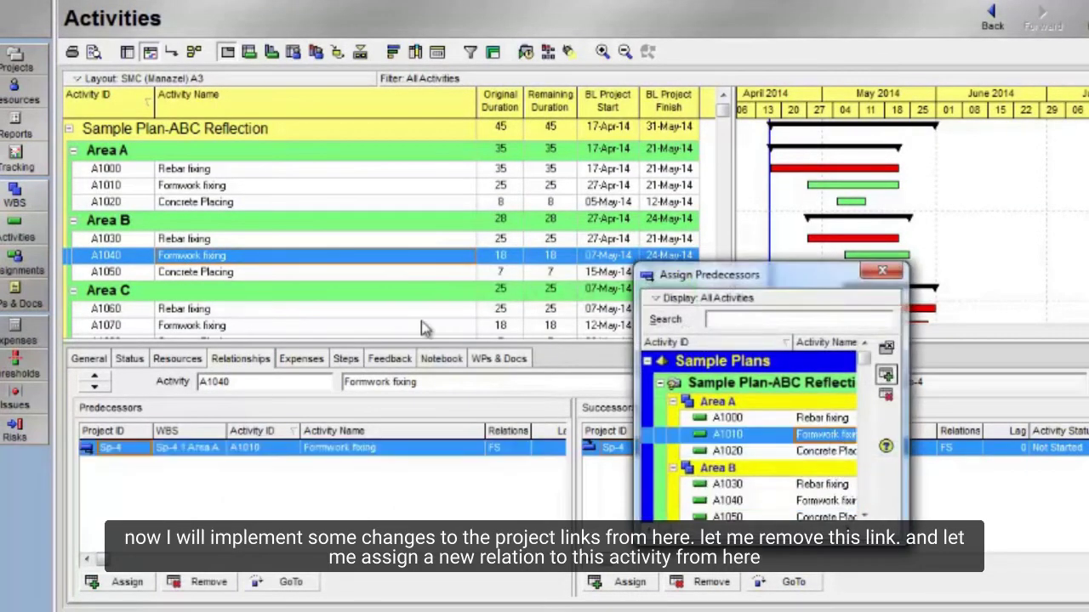
pyautogui.click(300, 189)
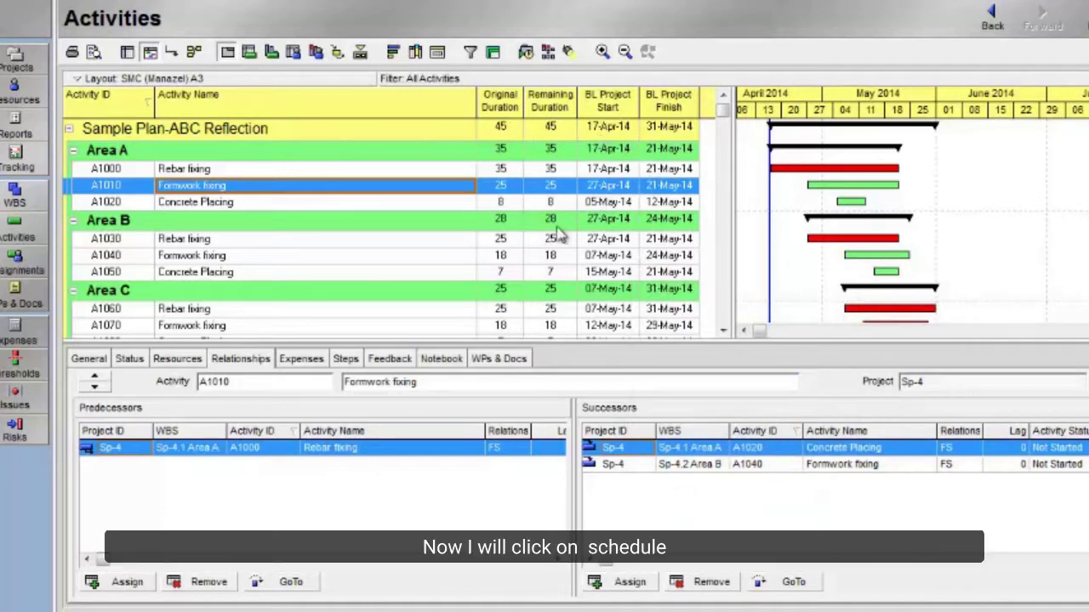
# - Schedule the reflection project, extending it to 90 days ending 15-Jul-14
pyautogui.click(526, 52)
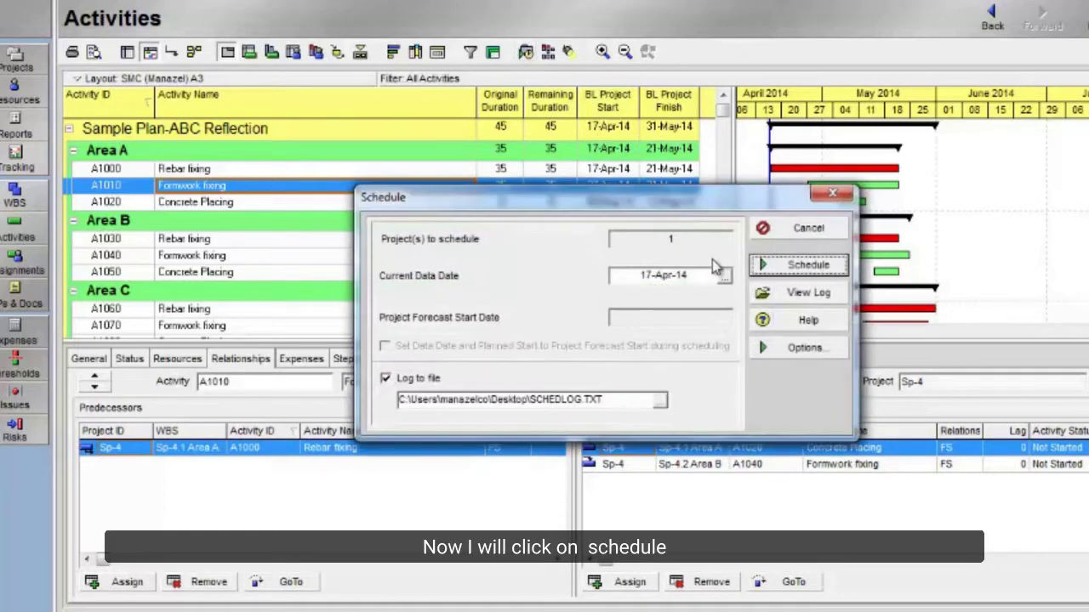
pyautogui.click(800, 265)
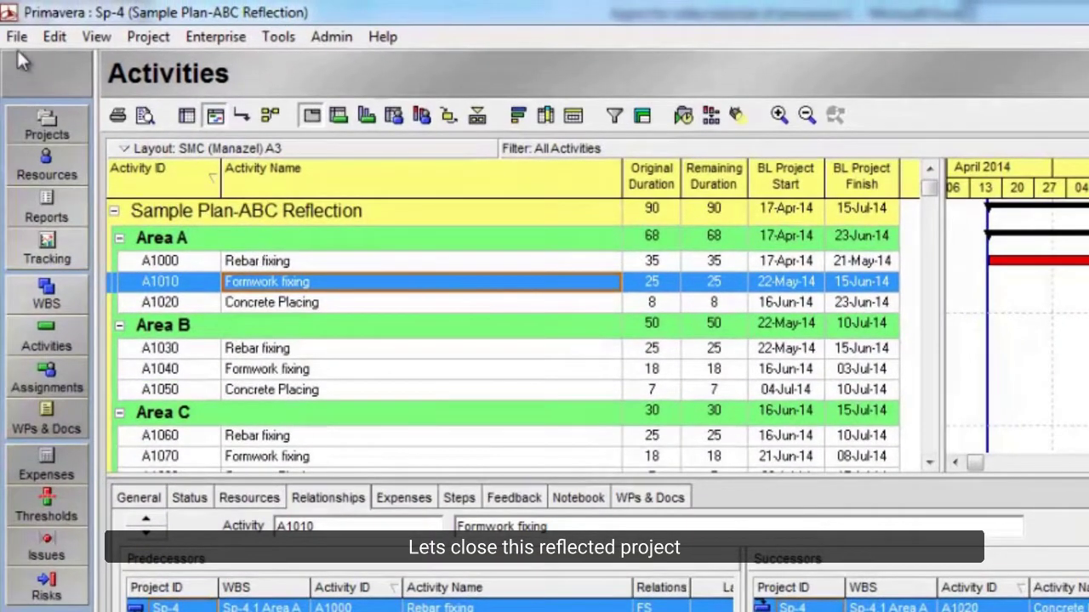
pyautogui.click(17, 36)
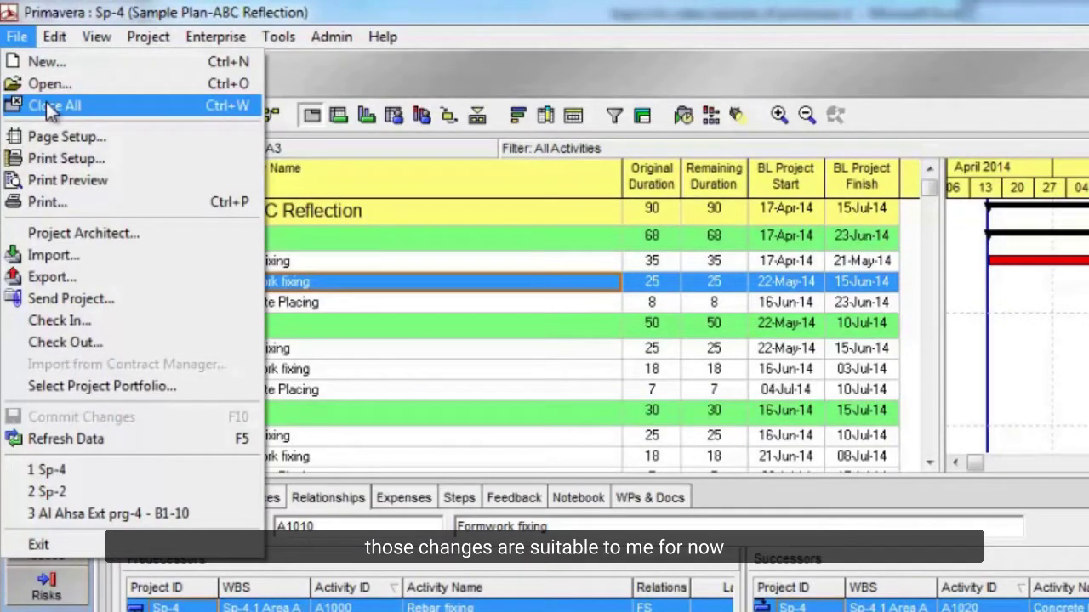
# - Close the reflection and merge Sp-4's duration and relationship changes into Sample Plan-ABC
pyautogui.click(47, 107)
pyautogui.click(732, 494)
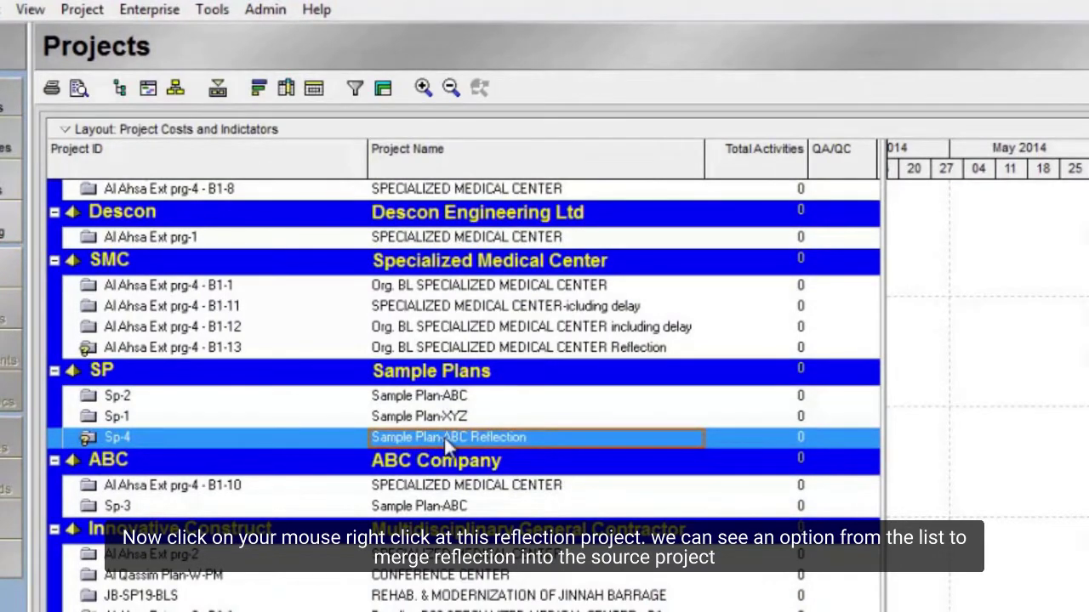
pyautogui.rightClick(444, 438)
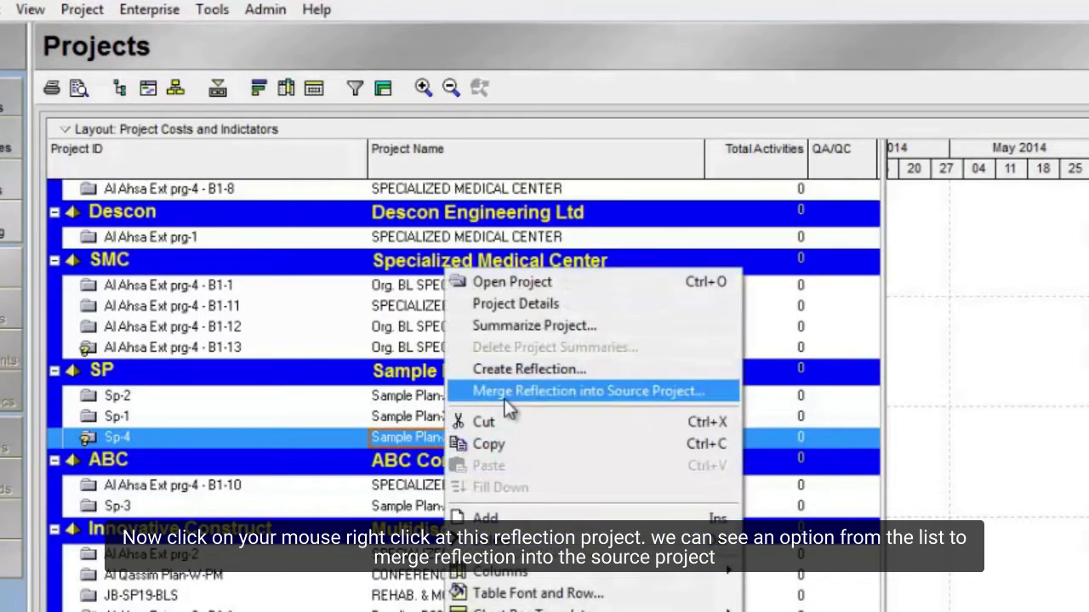
pyautogui.click(503, 393)
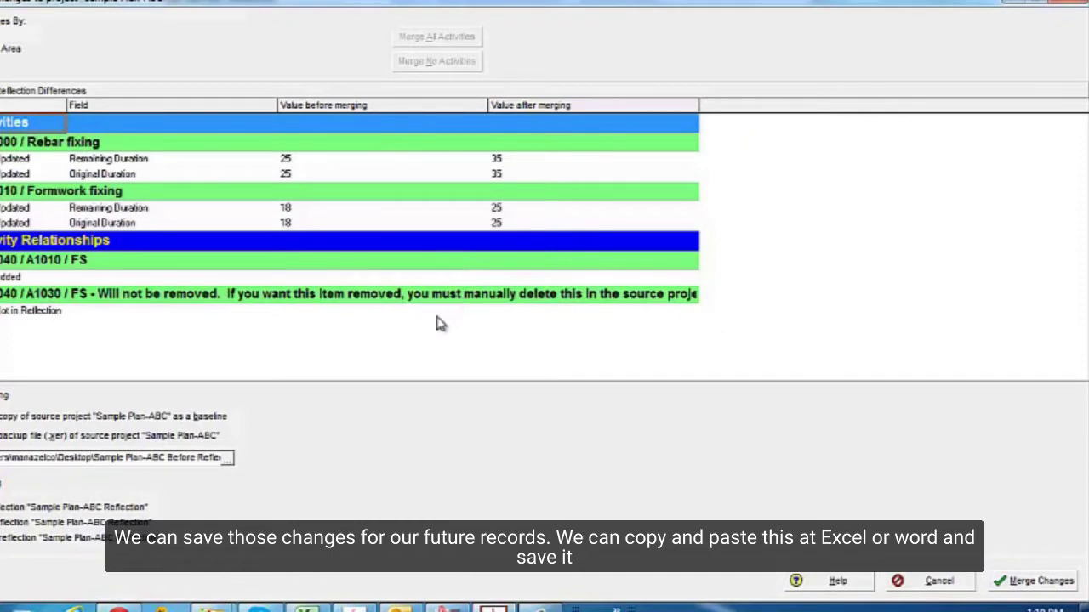
pyautogui.click(1036, 582)
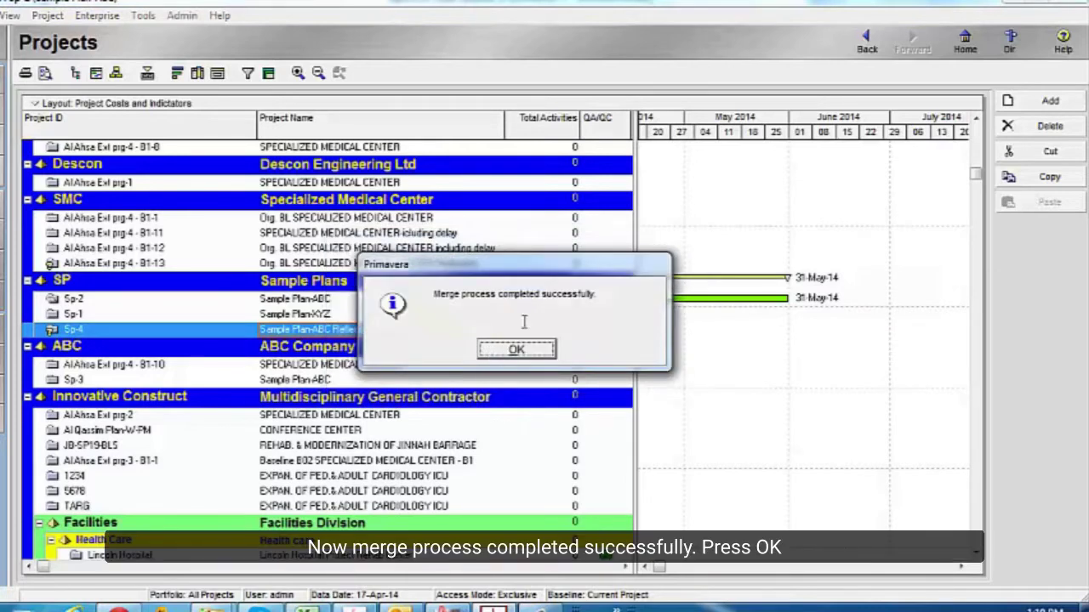
# - Reopen Sp-2 Sample Plan-ABC and schedule it to 90 days, finishing 15-Jul-14
pyautogui.click(516, 350)
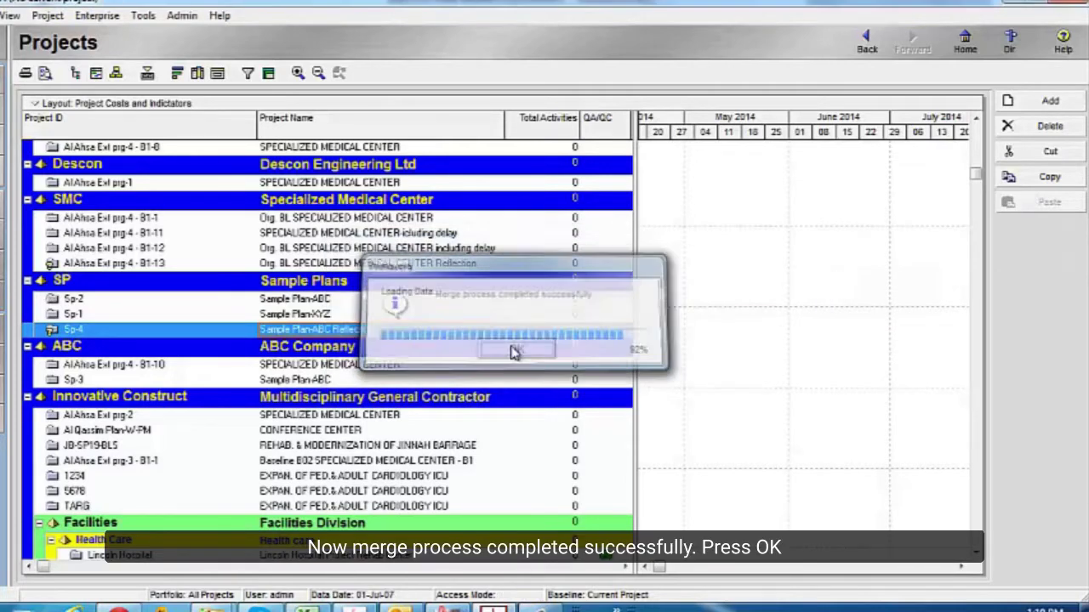
pyautogui.click(301, 302)
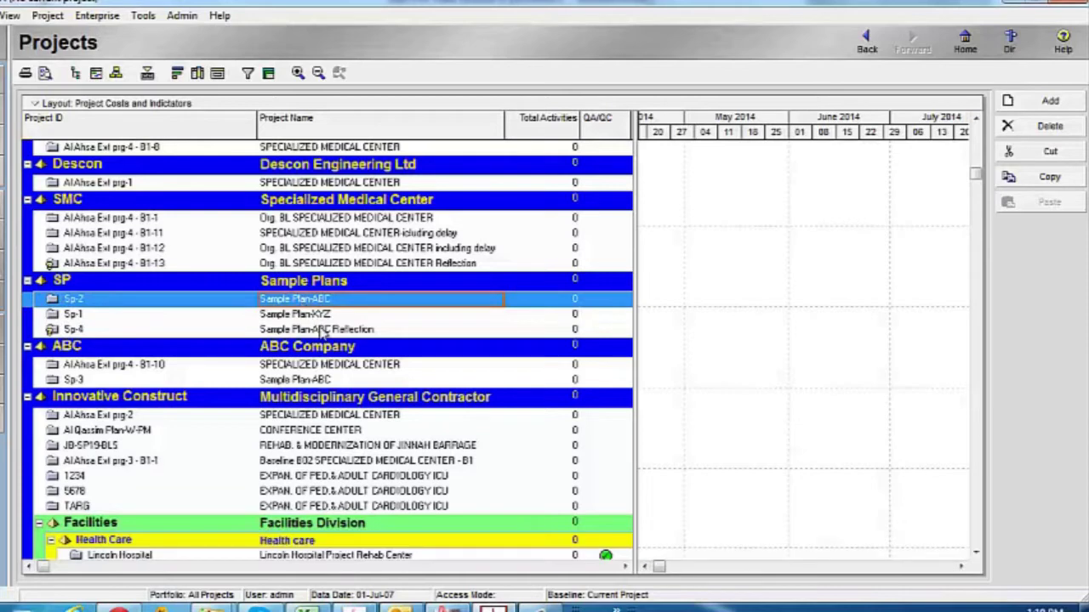
pyautogui.click(322, 332)
pyautogui.click(309, 302)
pyautogui.rightClick(310, 304)
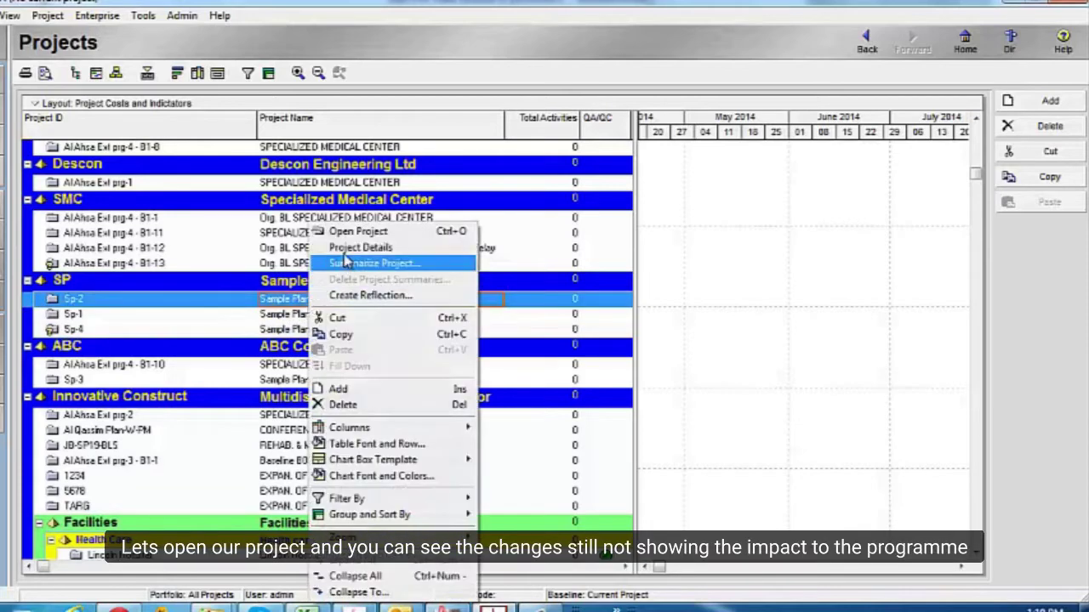
pyautogui.click(355, 231)
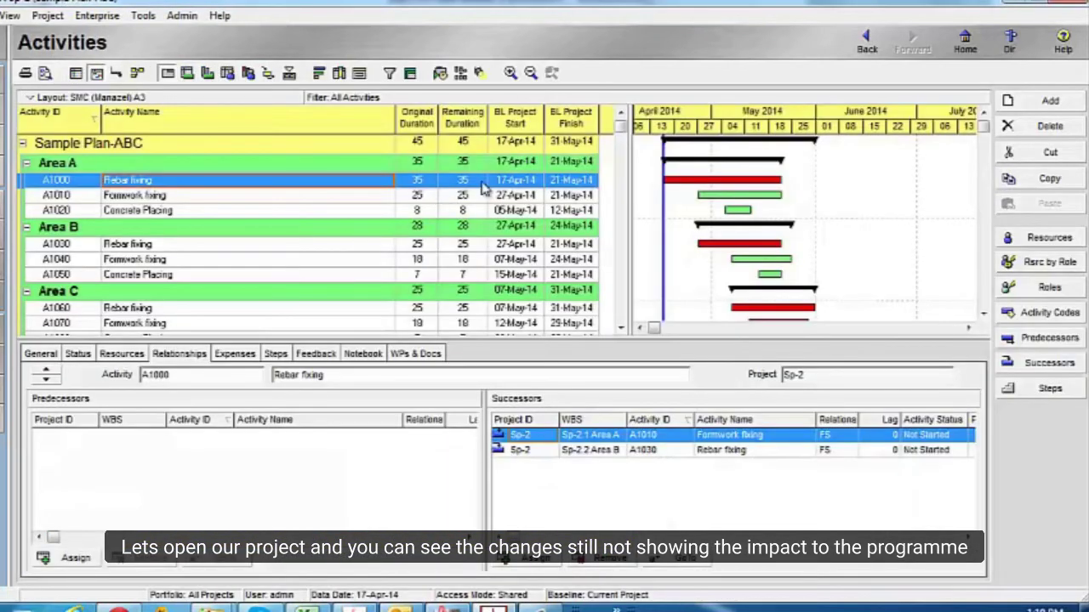
pyautogui.click(442, 73)
pyautogui.click(698, 274)
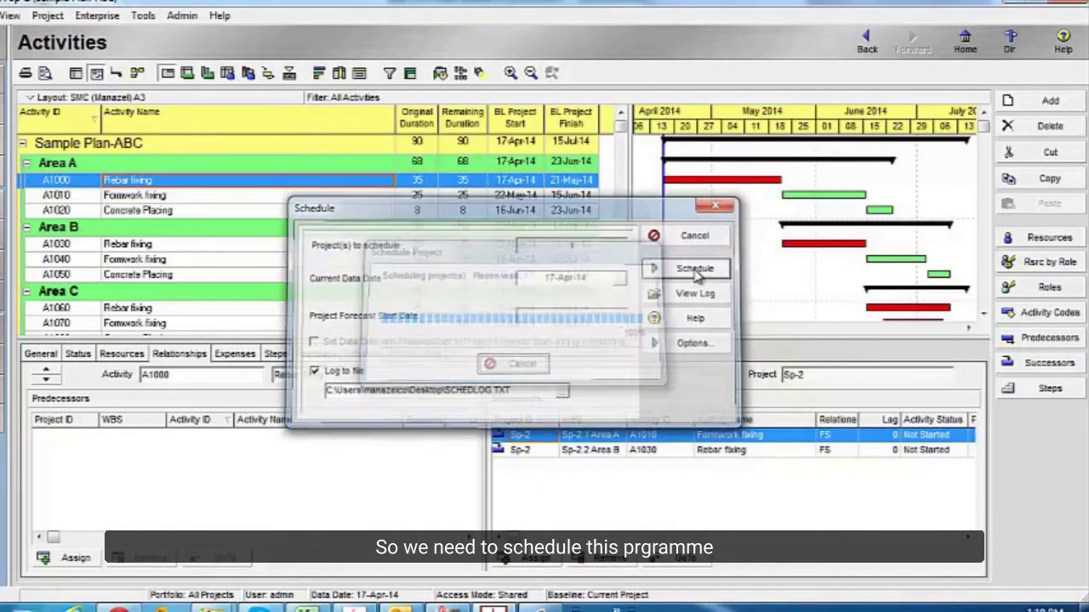